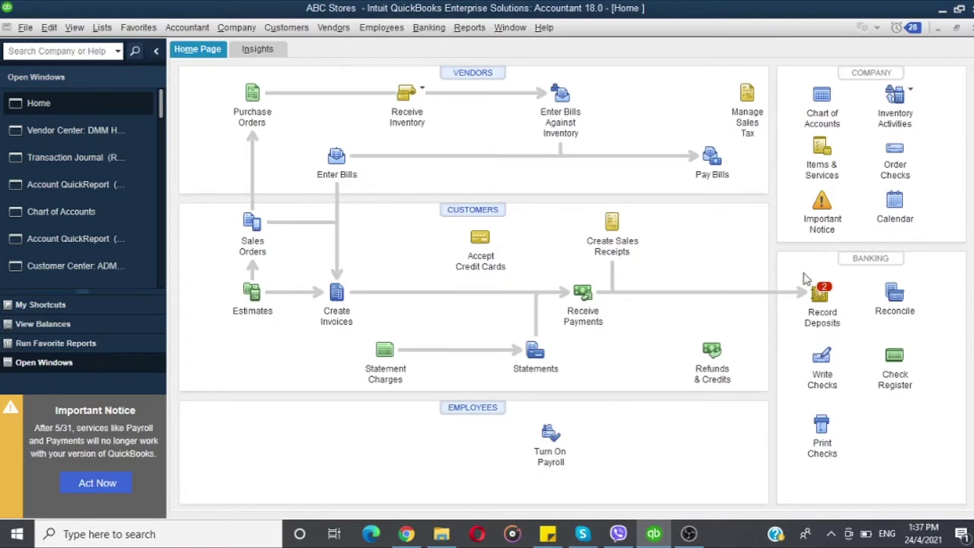
# Close the open deposit windows and open Make Deposits to list the 207.00 and 337.00 undeposited payments
pyautogui.click(823, 314)
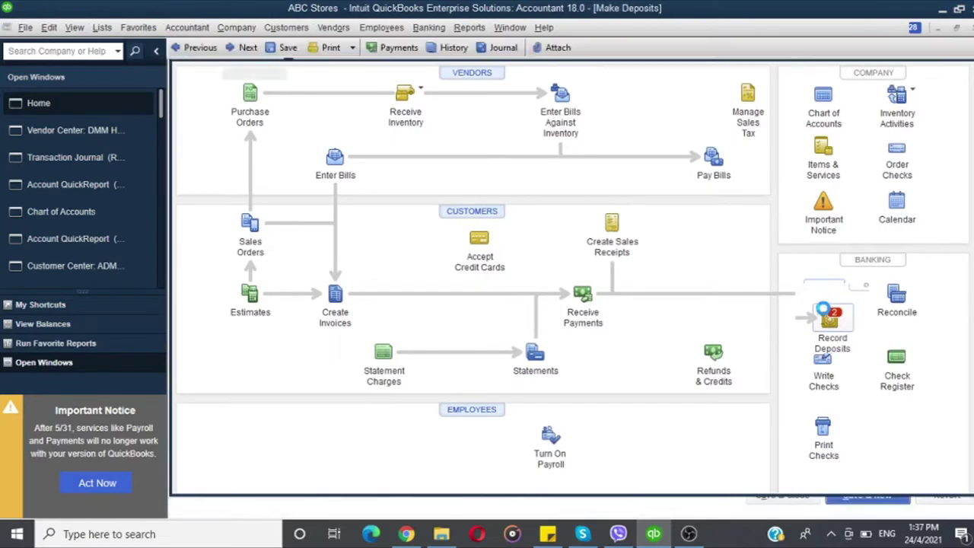
pyautogui.press('Escape')
pyautogui.press('Escape')
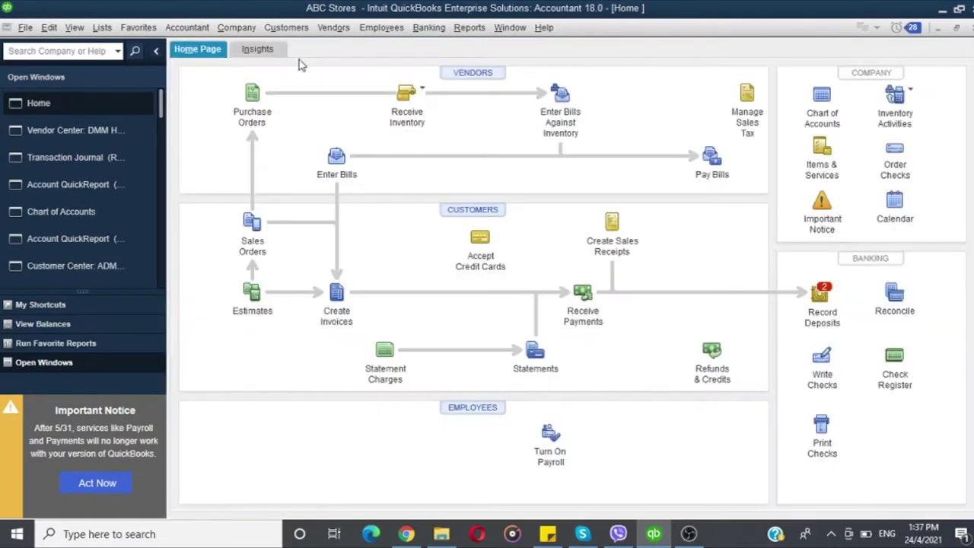
pyautogui.click(430, 28)
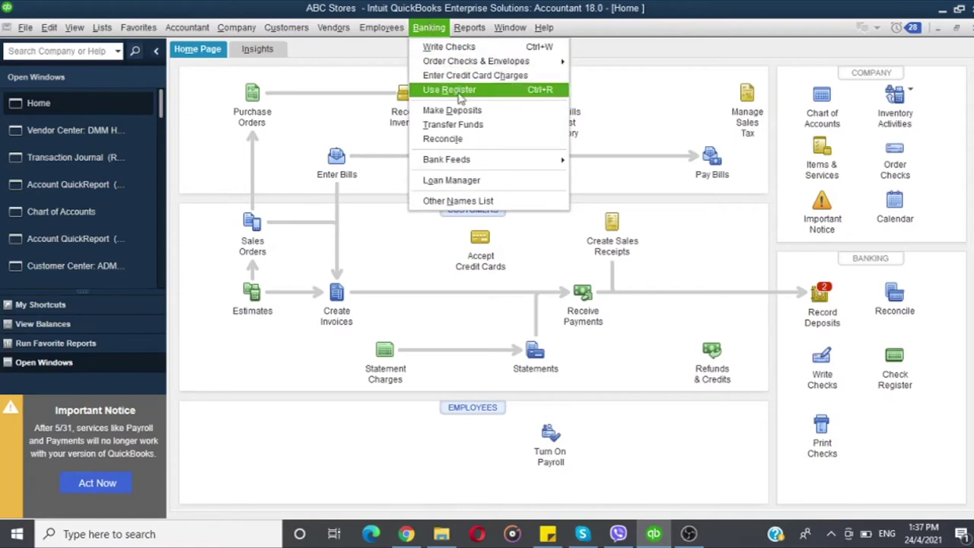
pyautogui.click(457, 110)
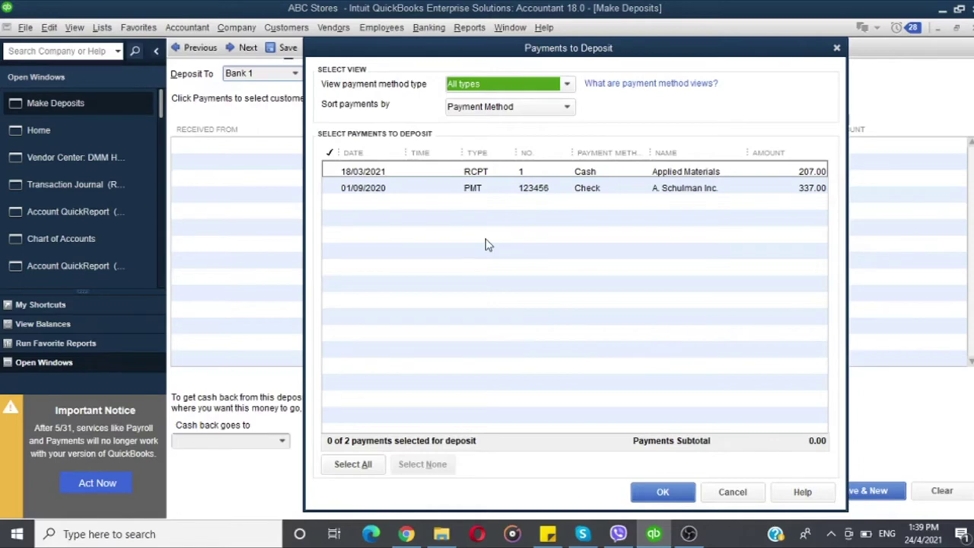
# Select only the 207.00 Applied Materials cash payment, leaving the 337.00 check out, and confirm
pyautogui.click(335, 172)
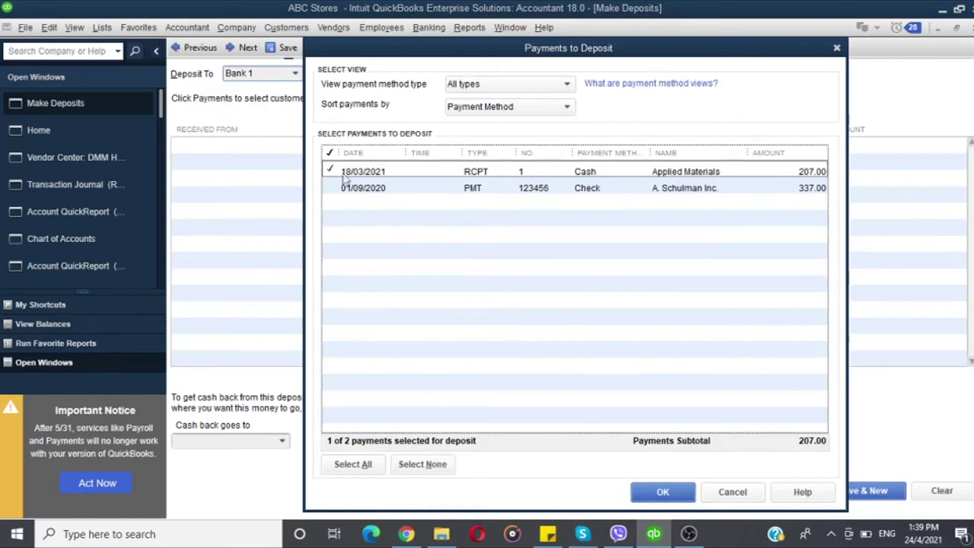
pyautogui.click(340, 189)
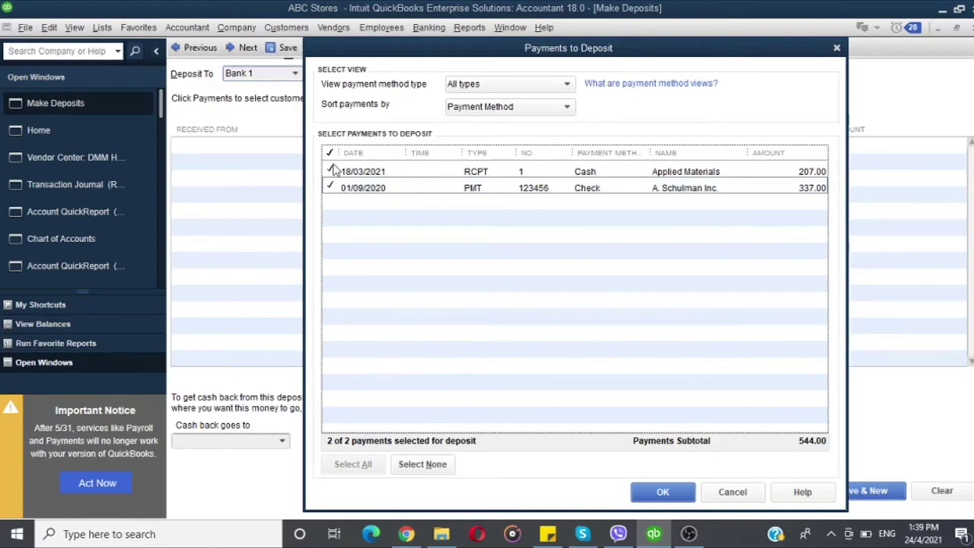
pyautogui.click(335, 172)
pyautogui.click(332, 189)
pyautogui.click(333, 172)
pyautogui.click(332, 188)
pyautogui.click(332, 172)
pyautogui.click(332, 188)
pyautogui.click(333, 172)
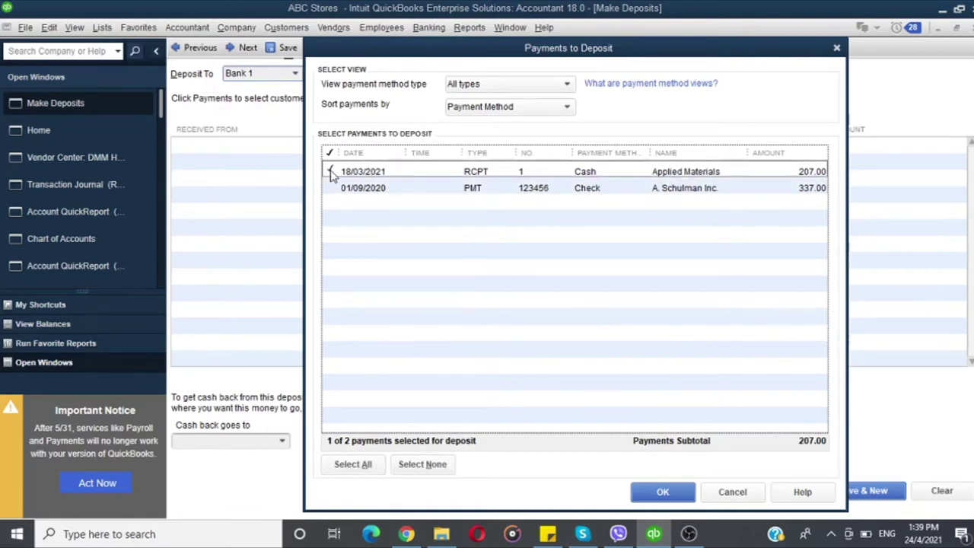
pyautogui.click(663, 493)
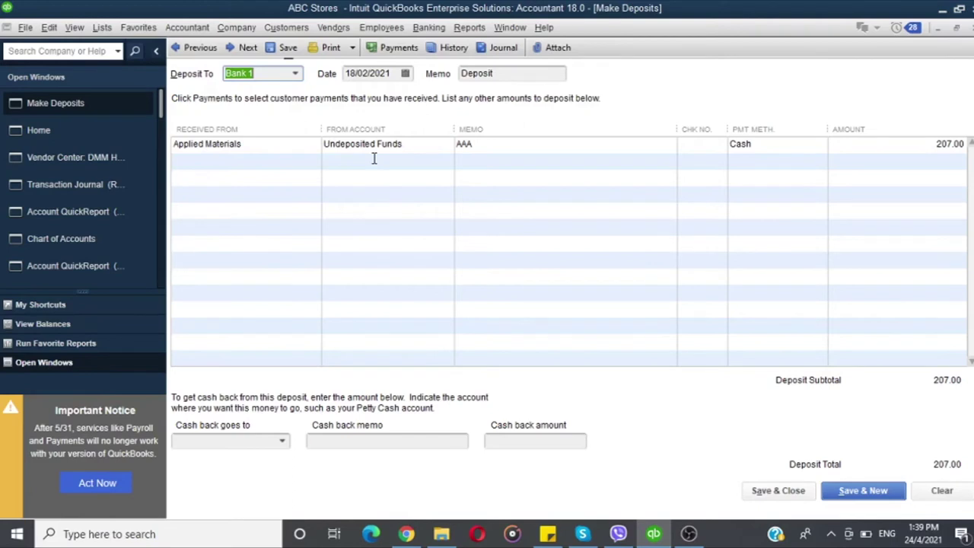
# Keep Bank 1 as the deposit account, date it 26/02/2021, and select the memo text 'Deposit'
pyautogui.click(500, 145)
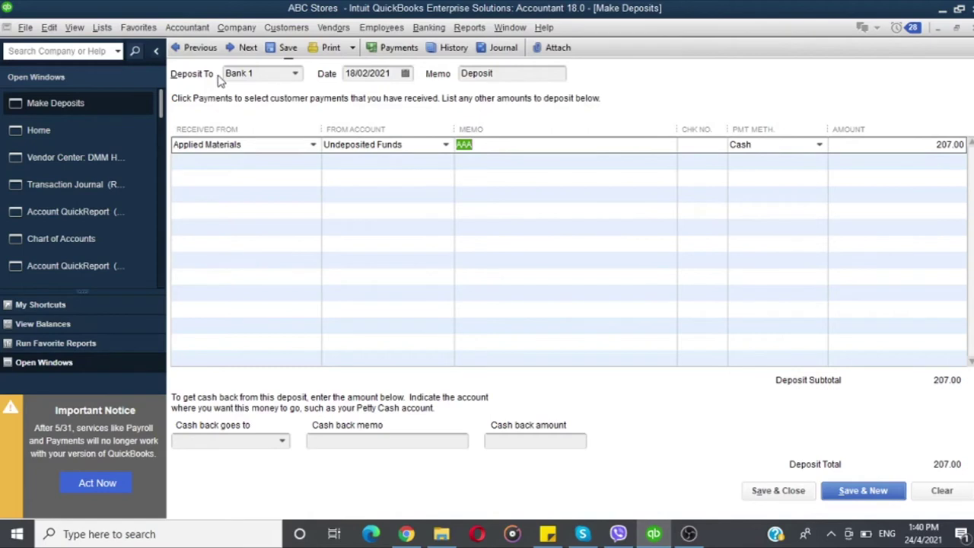
pyautogui.click(295, 74)
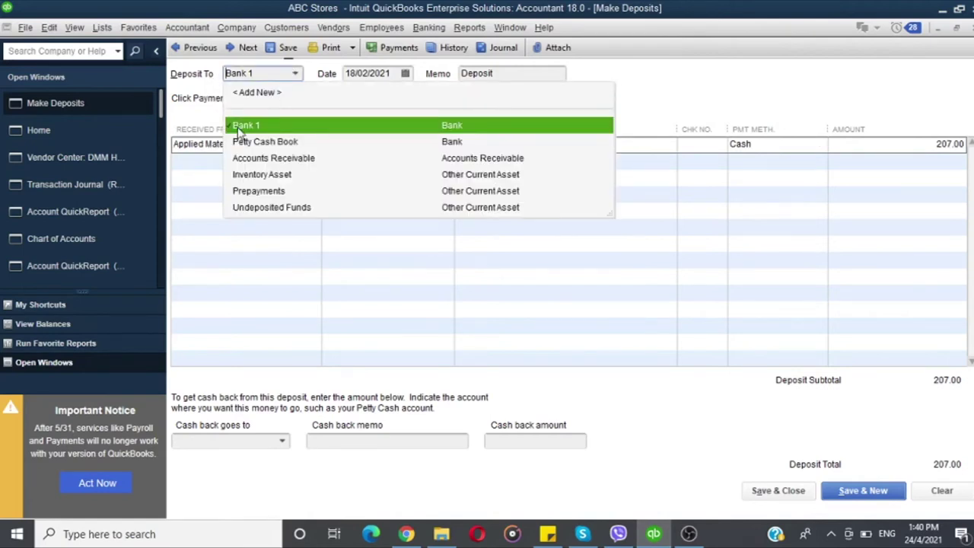
pyautogui.click(240, 126)
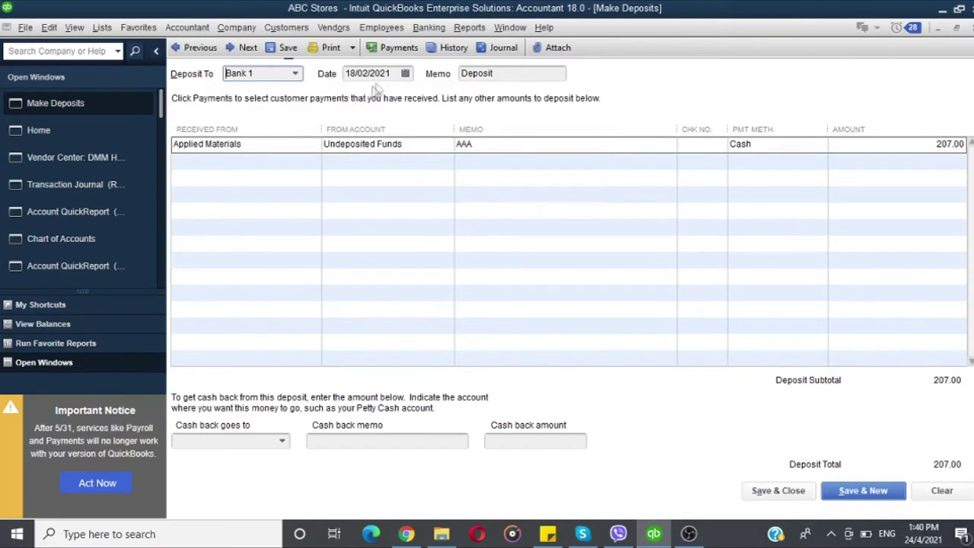
pyautogui.click(406, 74)
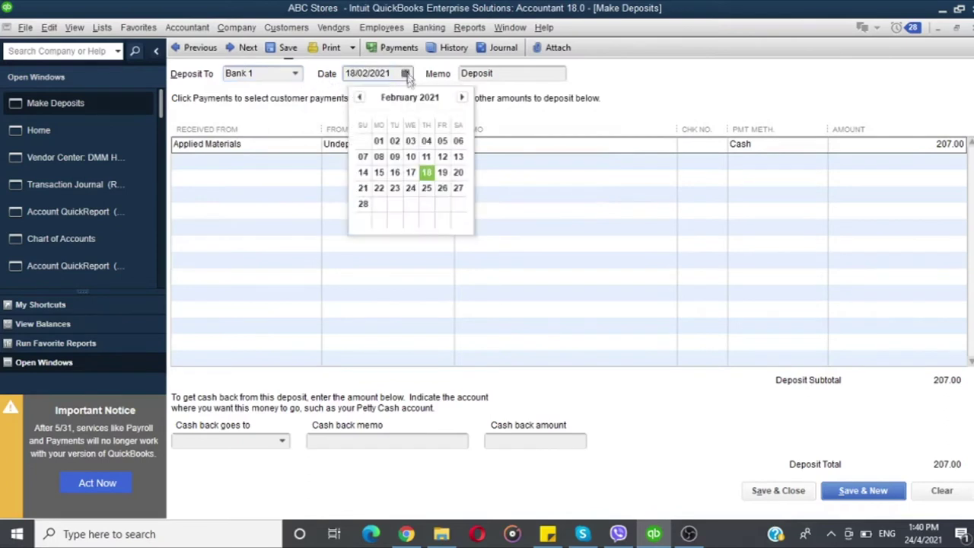
pyautogui.click(439, 188)
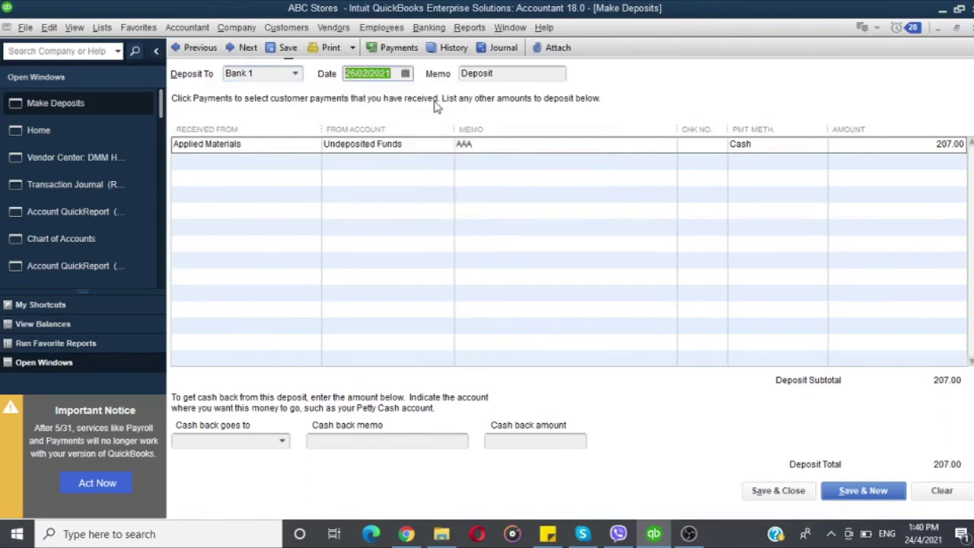
pyautogui.click(510, 70)
pyautogui.doubleClick(509, 71)
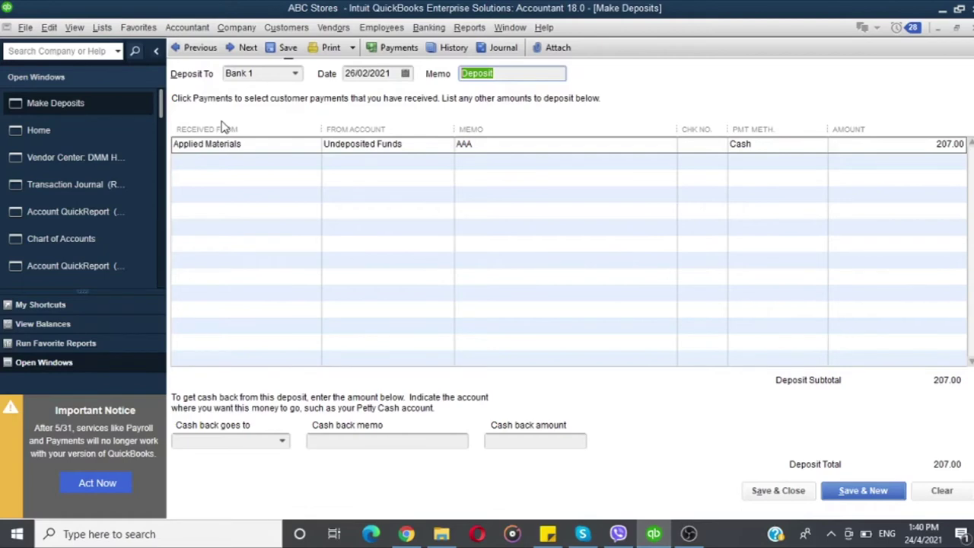
# Replace the memo with BBB, keep the AAA line memo, and save the 207.00 deposit
pyautogui.write('BBB')
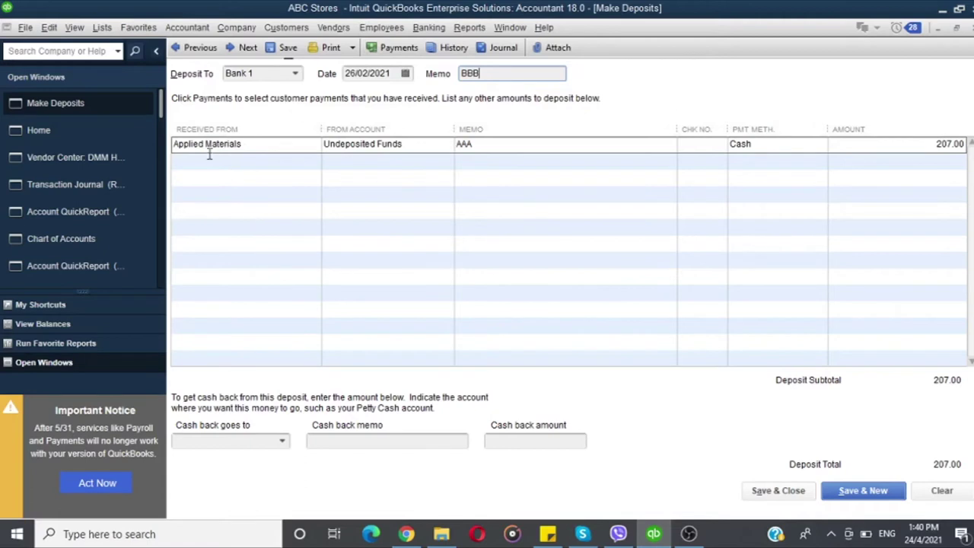
pyautogui.click(254, 145)
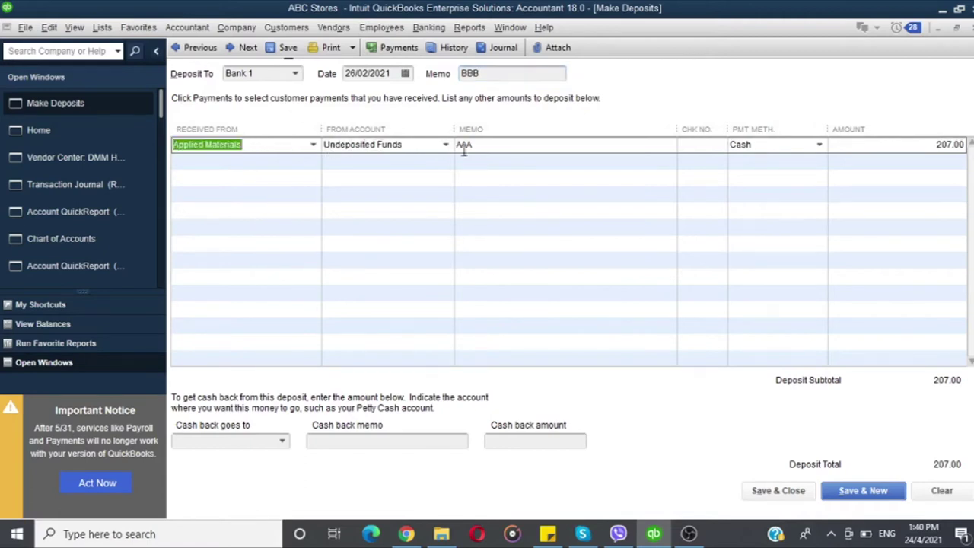
pyautogui.click(504, 146)
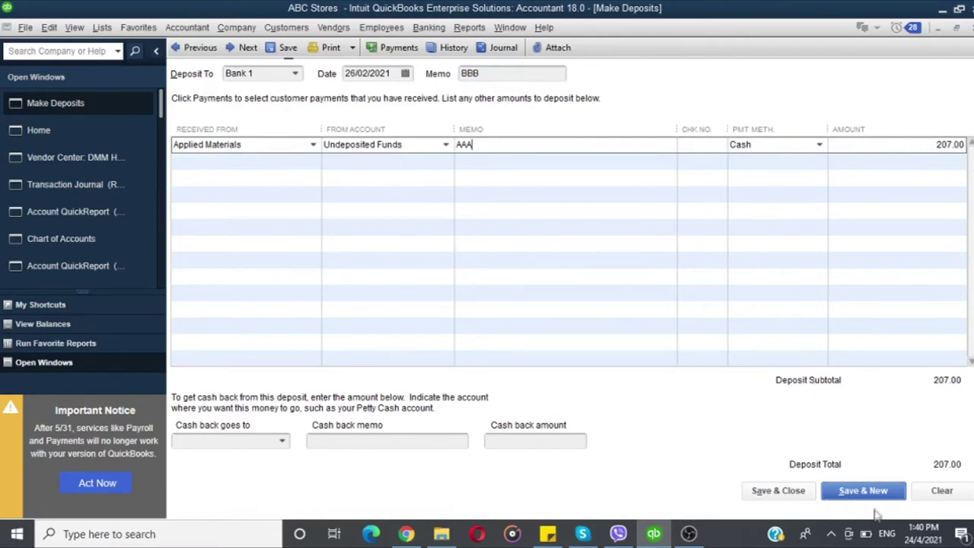
pyautogui.click(875, 492)
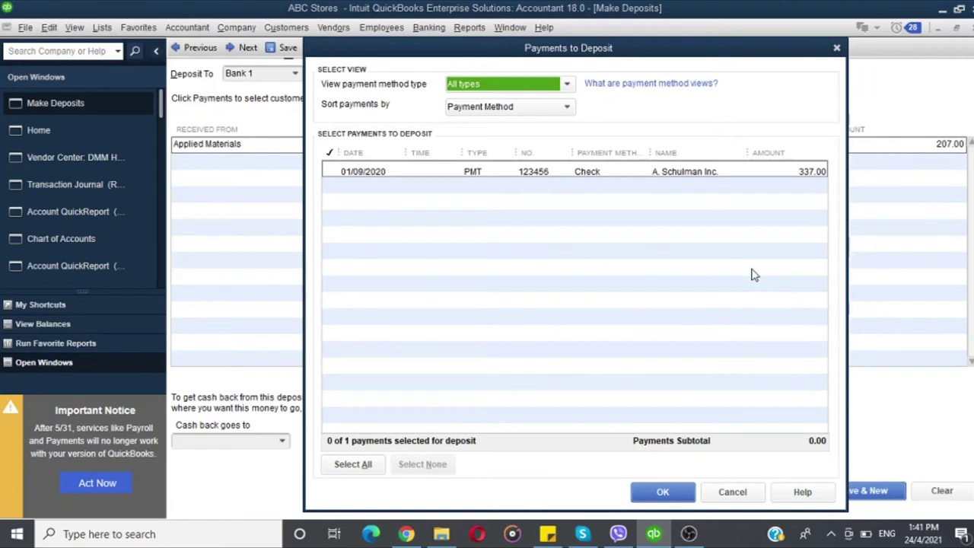
pyautogui.click(836, 49)
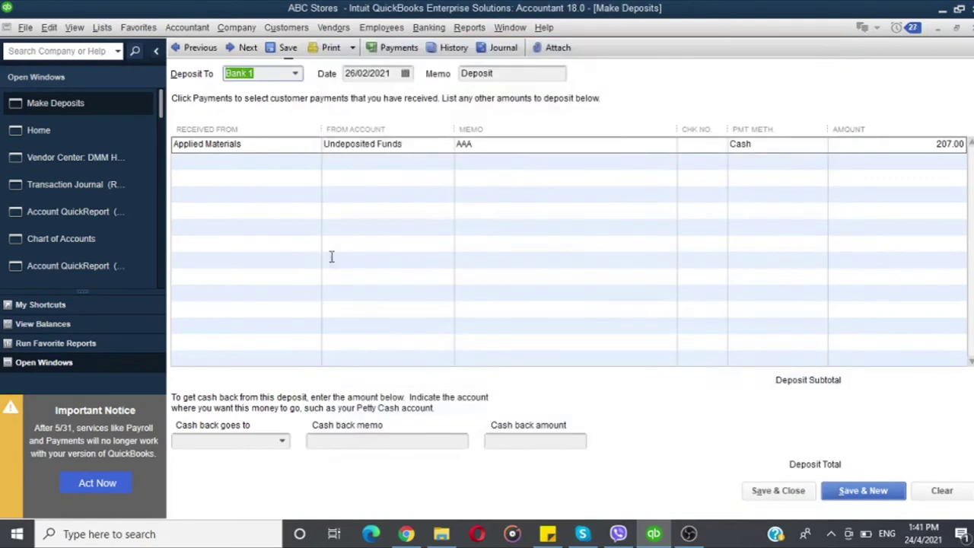
# Reload the saved 207.00 BBB deposit and view its Transaction Journal entry (deposit 85)
pyautogui.click(187, 48)
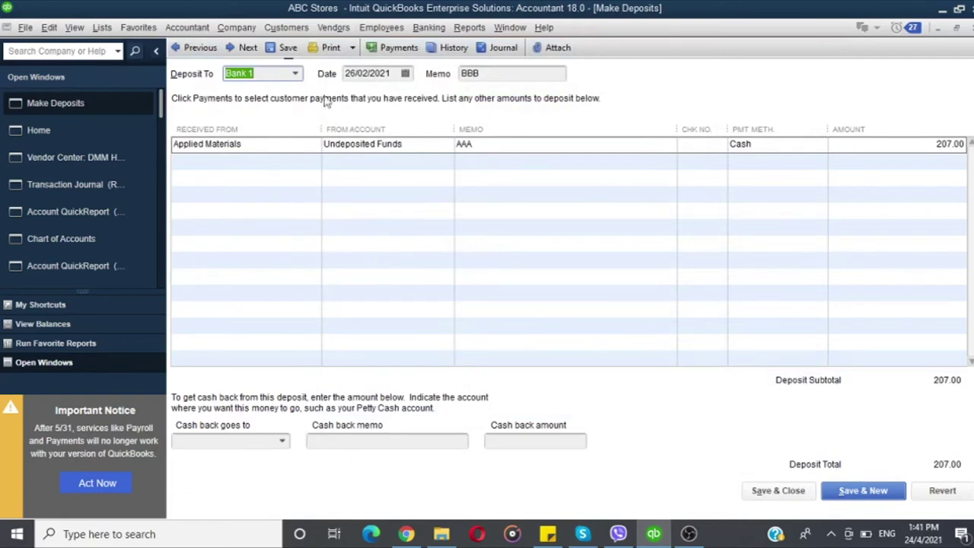
pyautogui.click(500, 48)
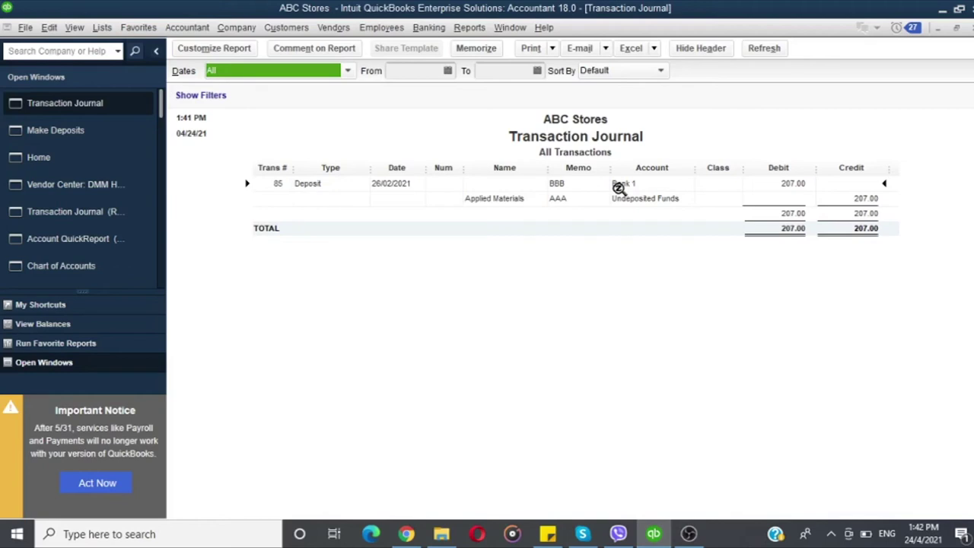
pyautogui.click(431, 29)
# Open a blank Make Deposits form for Bank 1 without adding any undeposited payments
pyautogui.click(467, 111)
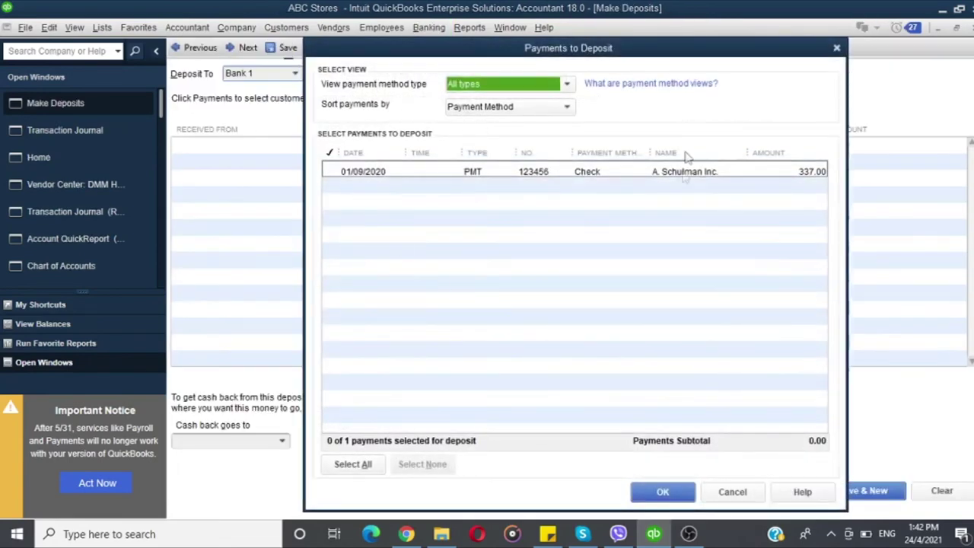
pyautogui.click(836, 50)
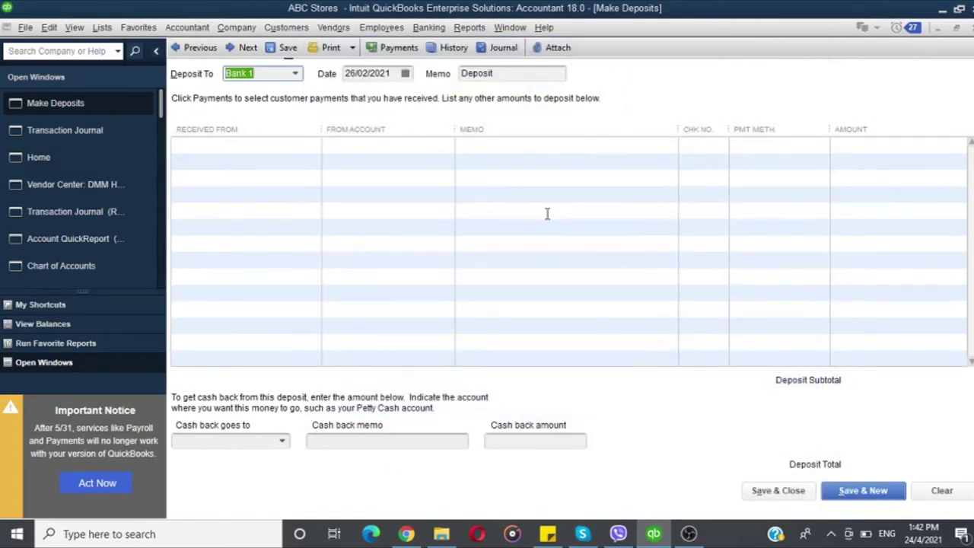
pyautogui.click(295, 73)
pyautogui.click(295, 73)
pyautogui.press('Tab')
pyautogui.press('Tab')
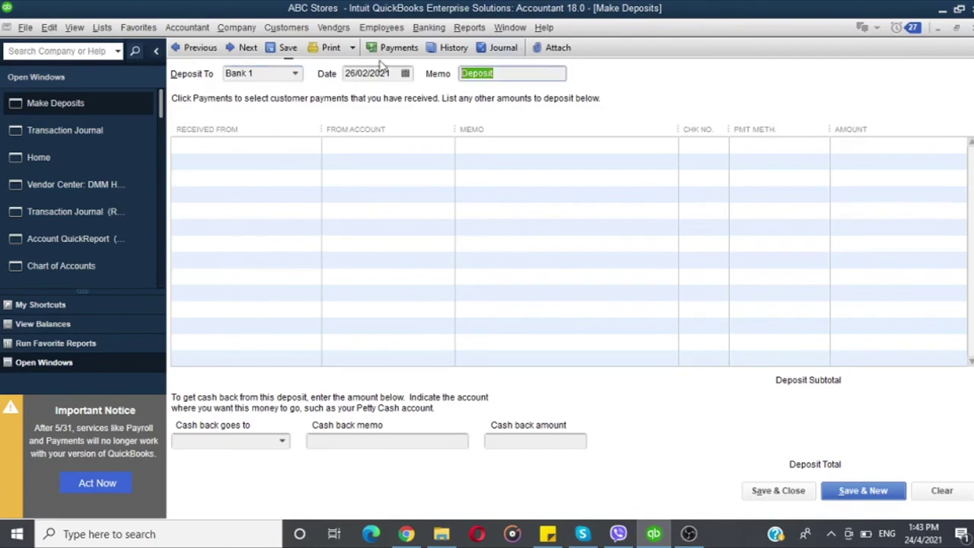
# Fill the first deposit line with Cash as Received From and other Income as From Account
pyautogui.click(217, 146)
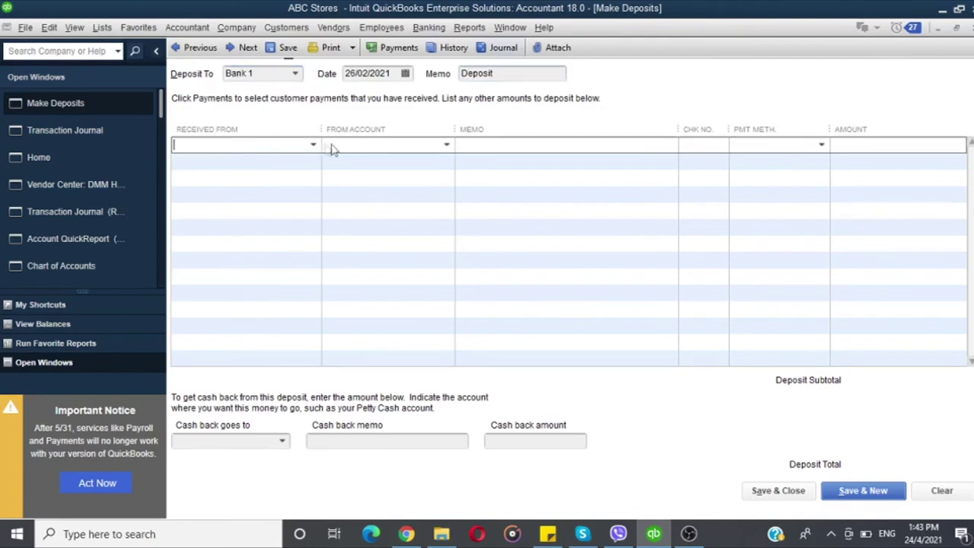
pyautogui.click(312, 144)
pyautogui.moveTo(492, 175)
pyautogui.mouseDown()
pyautogui.moveTo(493, 369)
pyautogui.moveTo(493, 175)
pyautogui.mouseUp()
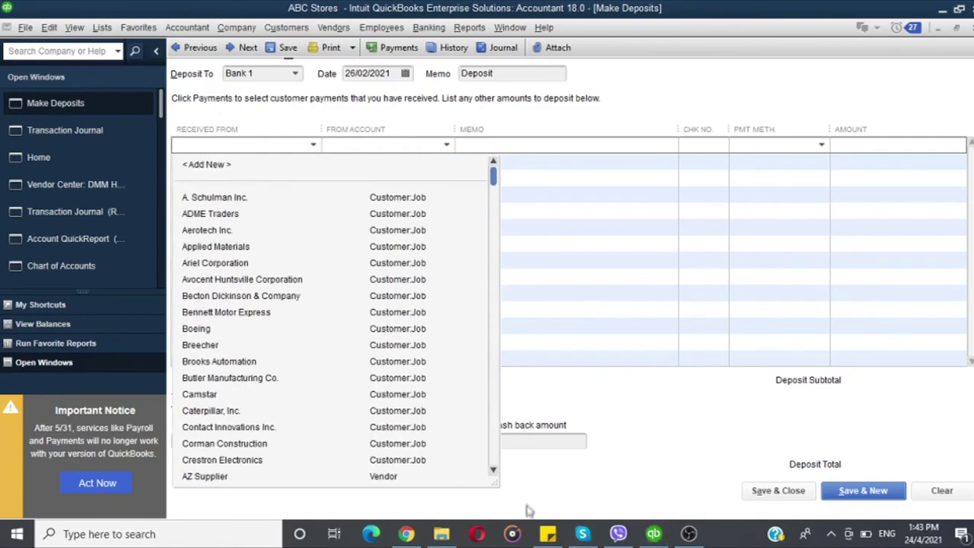
pyautogui.scroll(-10, 529, 512)
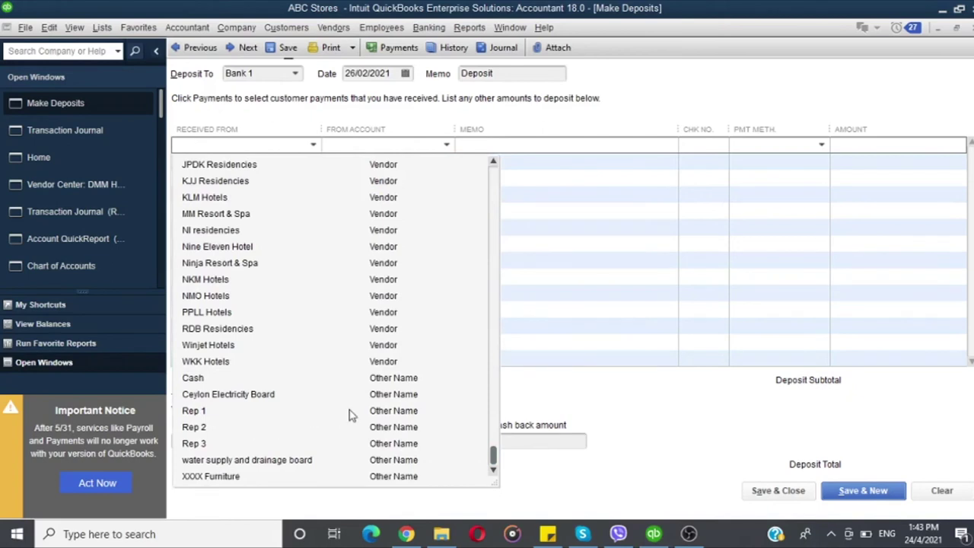
pyautogui.click(228, 378)
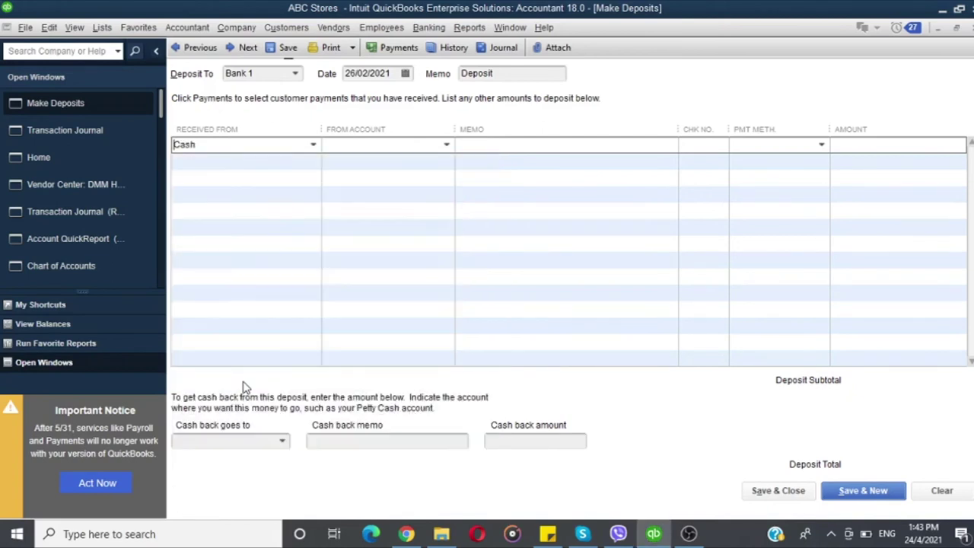
pyautogui.click(361, 146)
pyautogui.write('other Income')
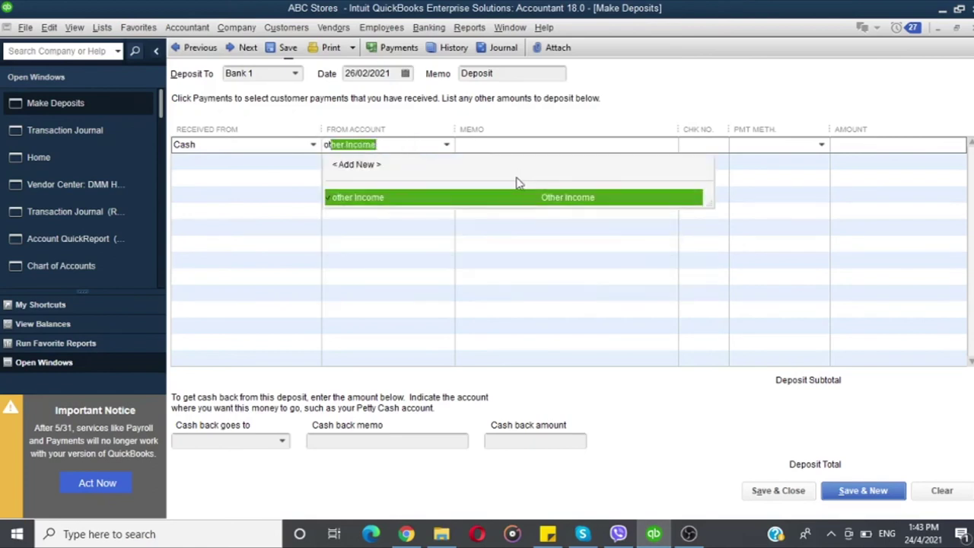
pyautogui.press('Tab')
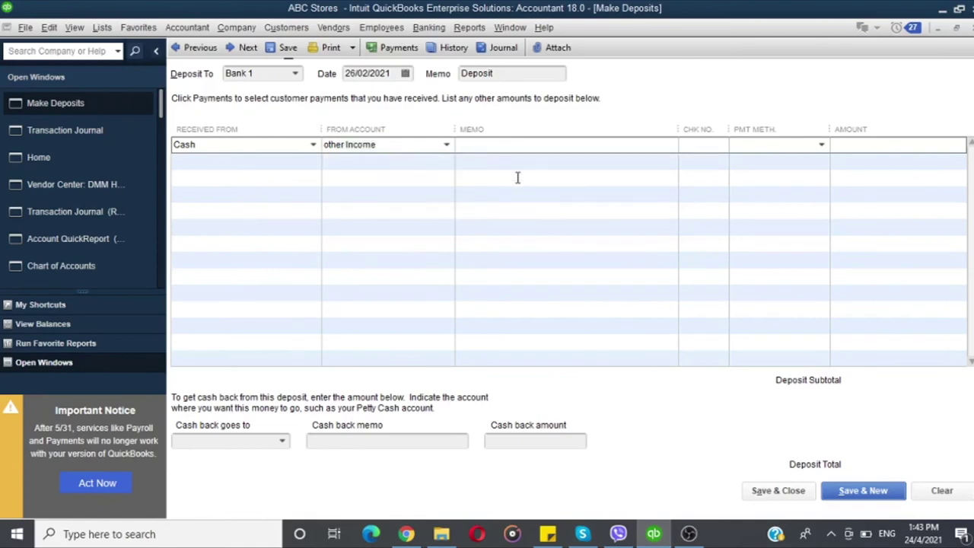
# Enter memo FFFF, check number 123456, method Check and amount 4500, then save the deposit
pyautogui.write('FFFF')
pyautogui.press('Tab')
pyautogui.write('123456')
pyautogui.press('Tab')
pyautogui.click(820, 144)
pyautogui.click(749, 213)
pyautogui.click(864, 144)
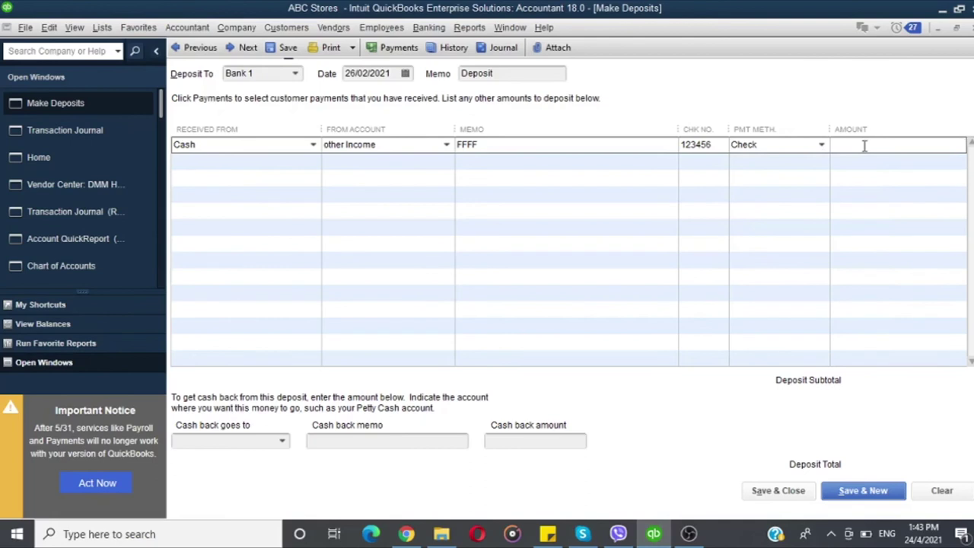
pyautogui.write('4500')
pyautogui.click(872, 493)
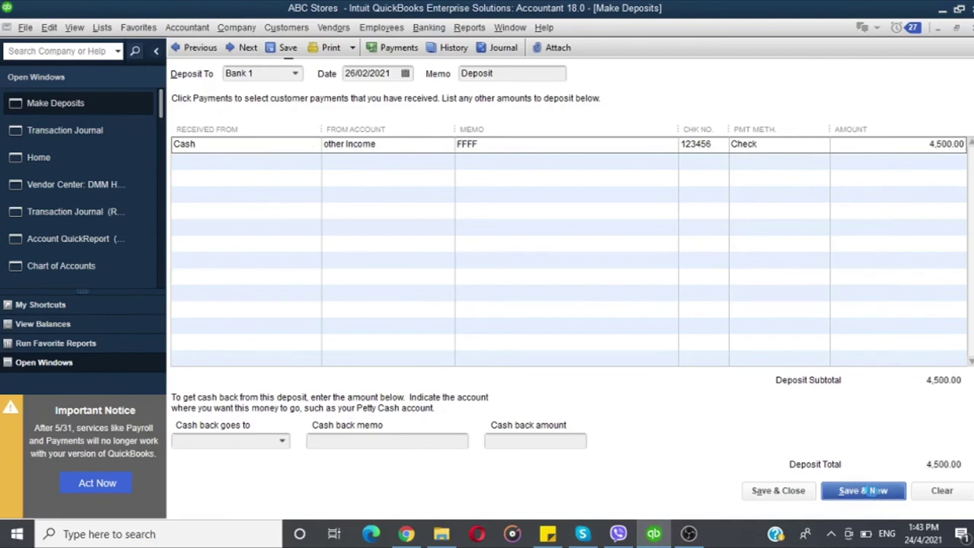
# Check deposit 86's journal: Bank 1 debited and other Income credited 4,500.00, then close the report
pyautogui.click(837, 51)
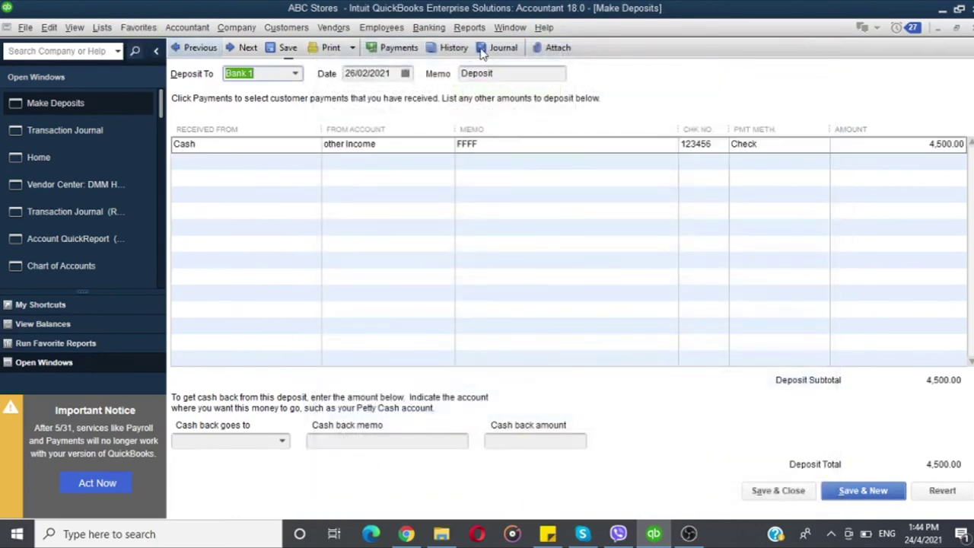
pyautogui.click(502, 47)
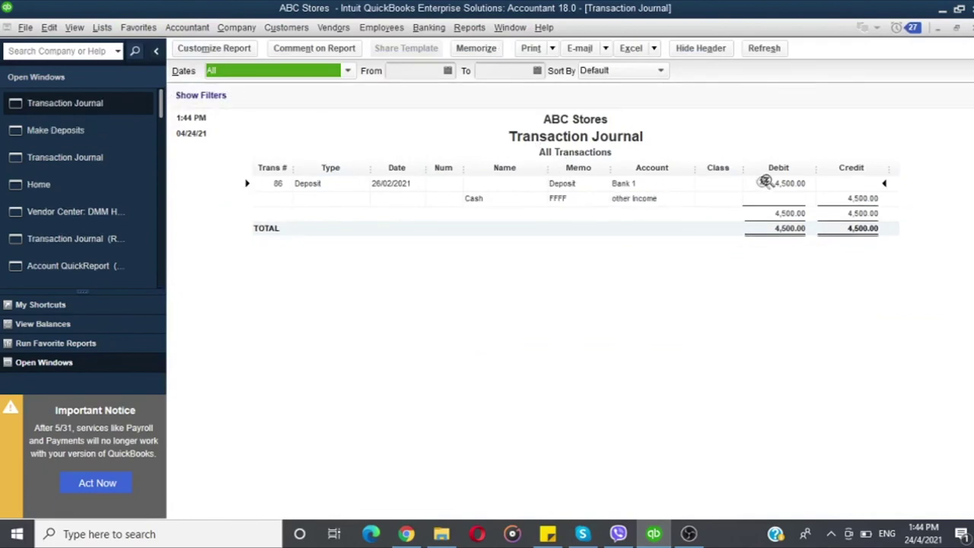
pyautogui.doubleClick(627, 213)
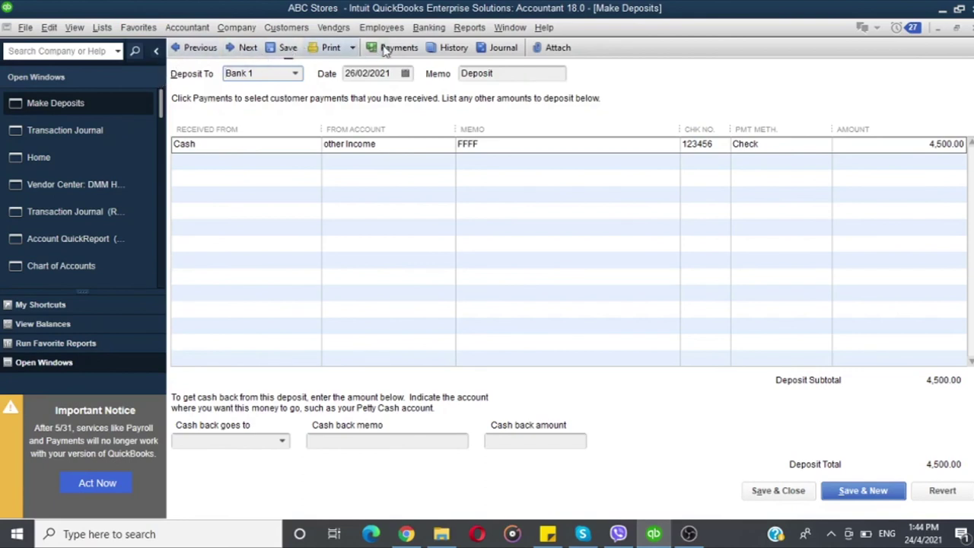
pyautogui.click(503, 48)
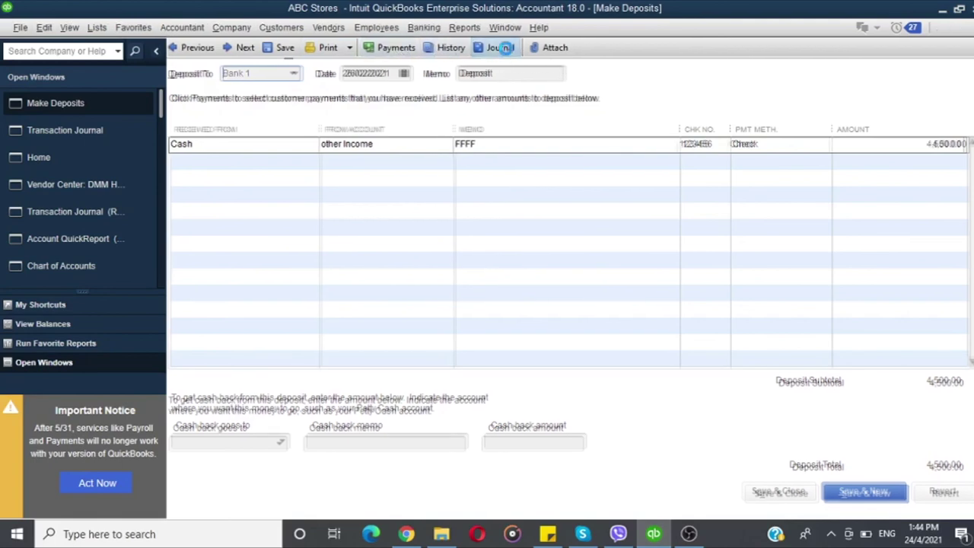
pyautogui.press('Escape')
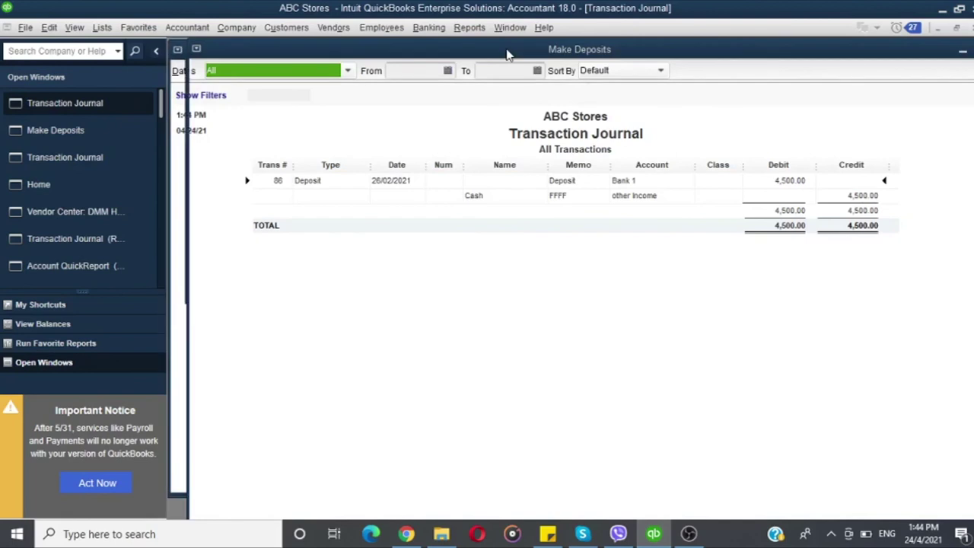